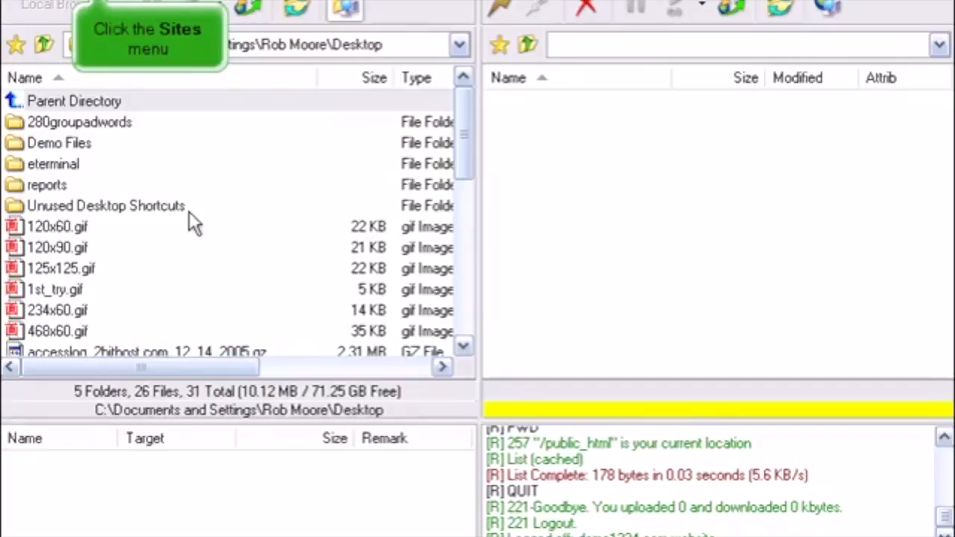
# Review the general connection settings of the demo1234.com website entry in the Site Manager, and close it
pyautogui.click(83, 0)
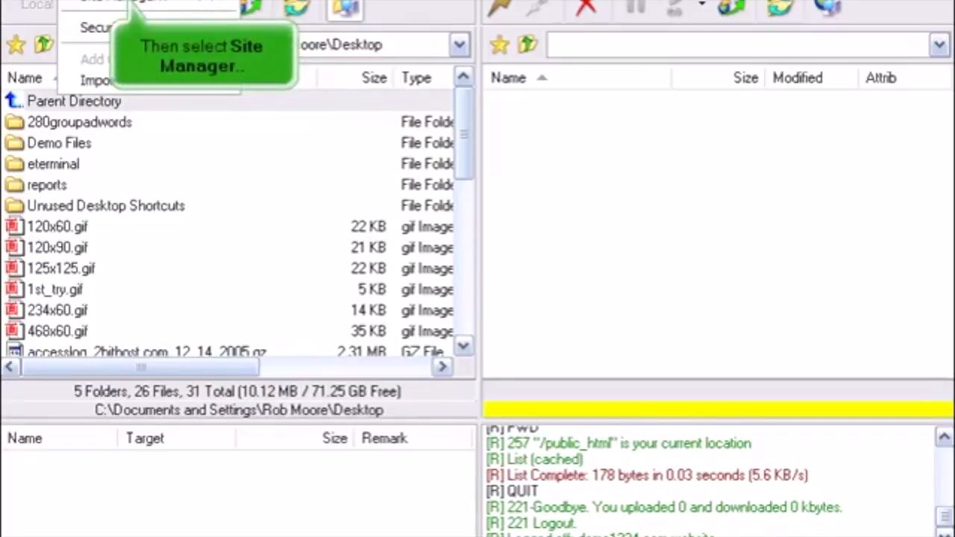
pyautogui.click(87, 2)
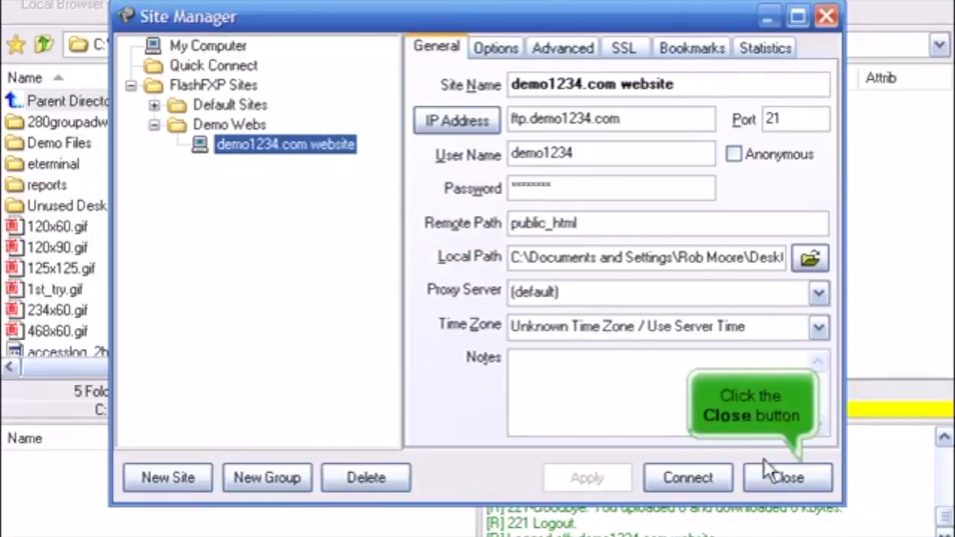
pyautogui.click(793, 478)
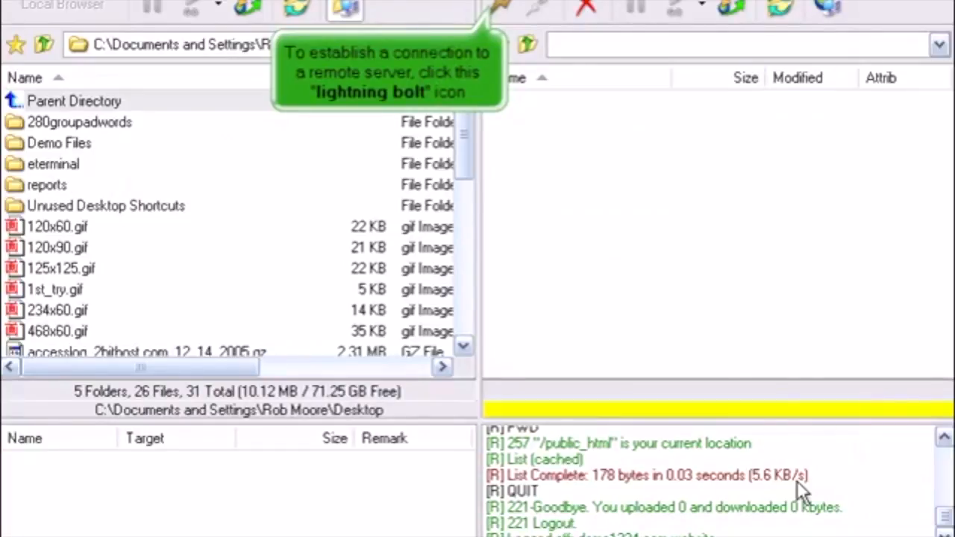
# Connect to the remote server using the saved demo1234.com website entry in the Demo Webs group
pyautogui.click(499, 9)
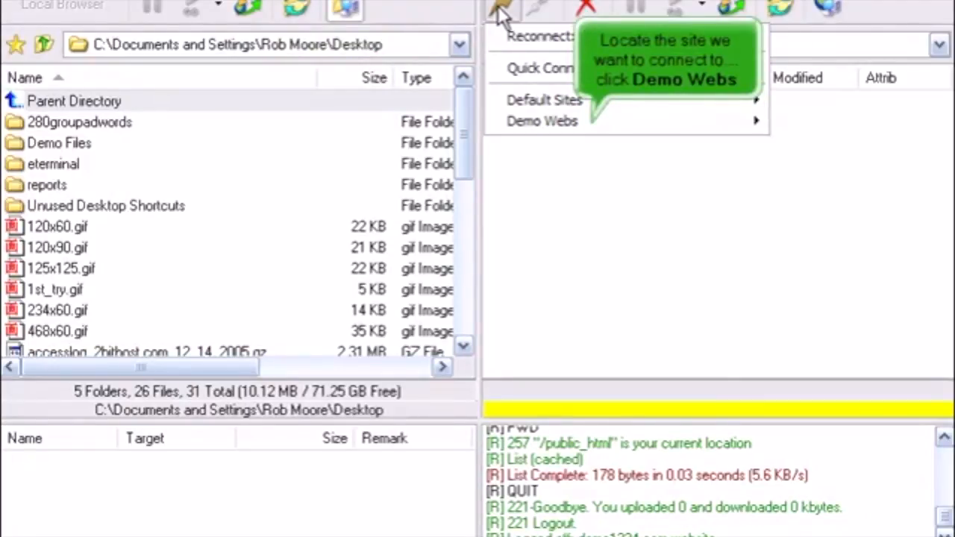
pyautogui.click(573, 123)
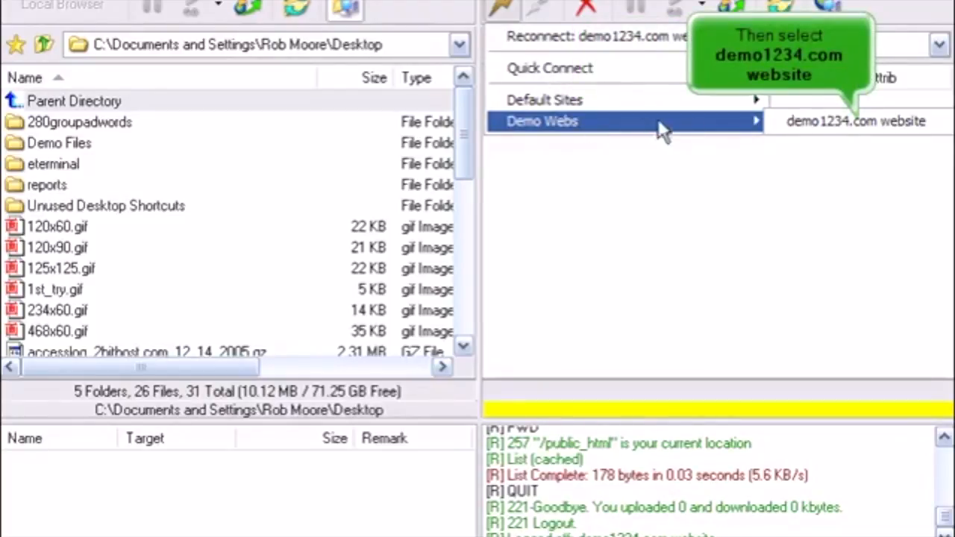
pyautogui.click(843, 119)
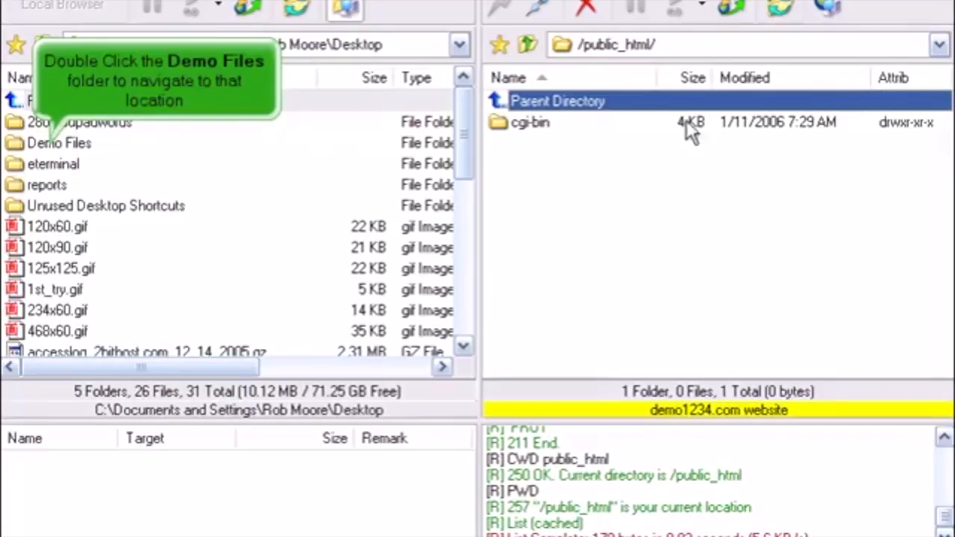
# Open the local Demo Files folder and upload favorite.htm to the remote /public_html/ directory
pyautogui.doubleClick(65, 144)
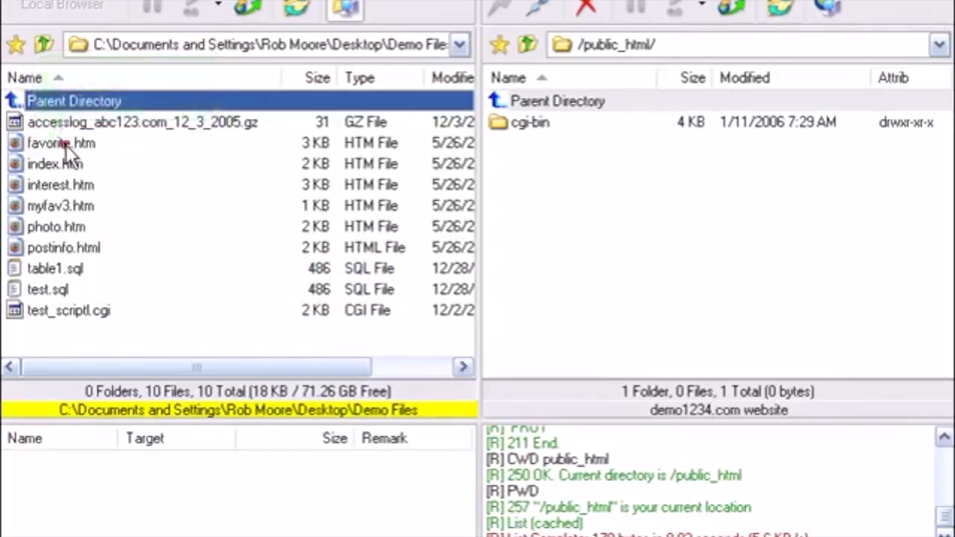
pyautogui.click(65, 144)
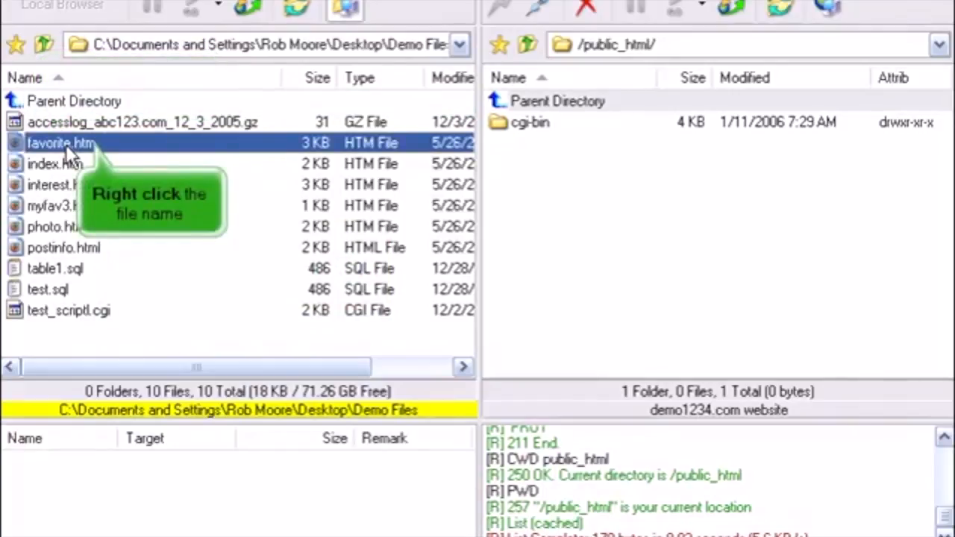
pyautogui.rightClick(73, 144)
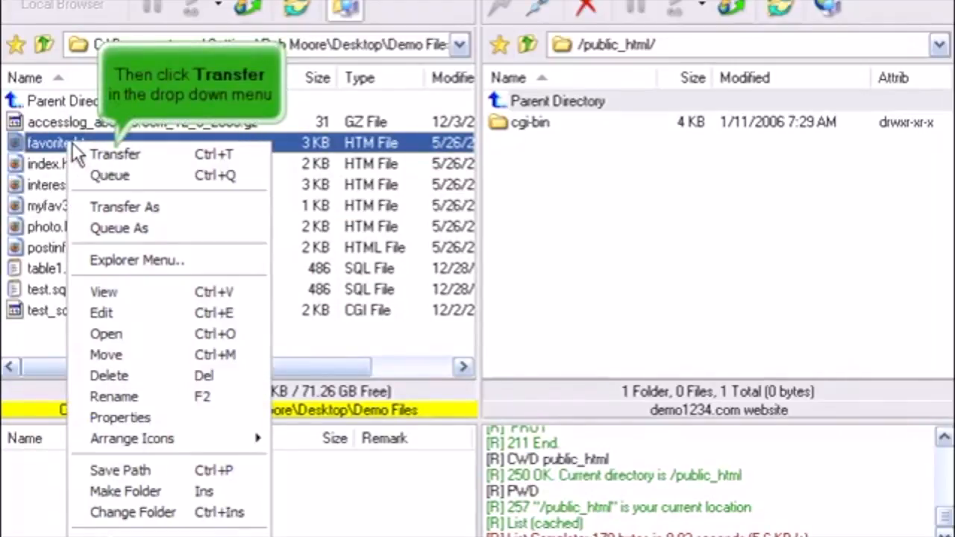
pyautogui.click(109, 157)
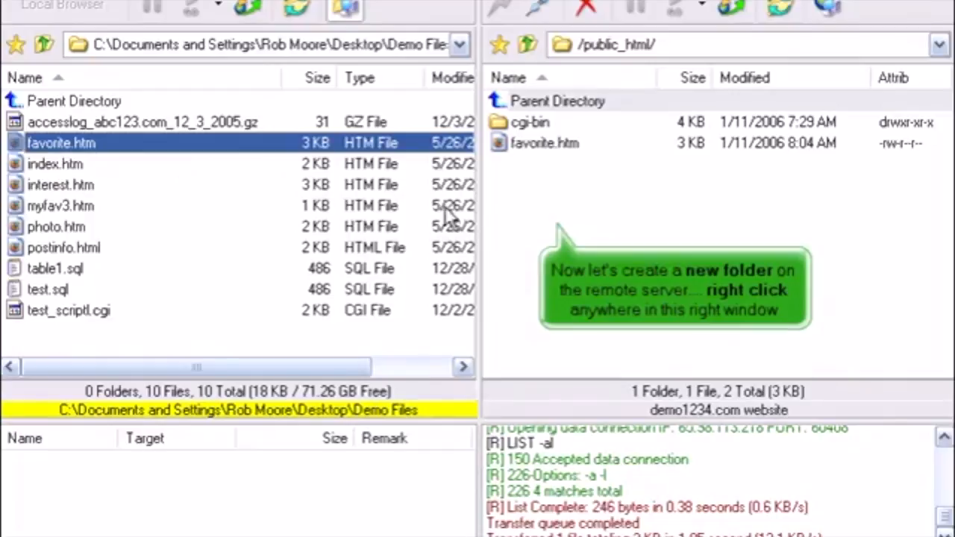
# Create a folder named Test Folder in the remote /public_html/ directory
pyautogui.rightClick(533, 219)
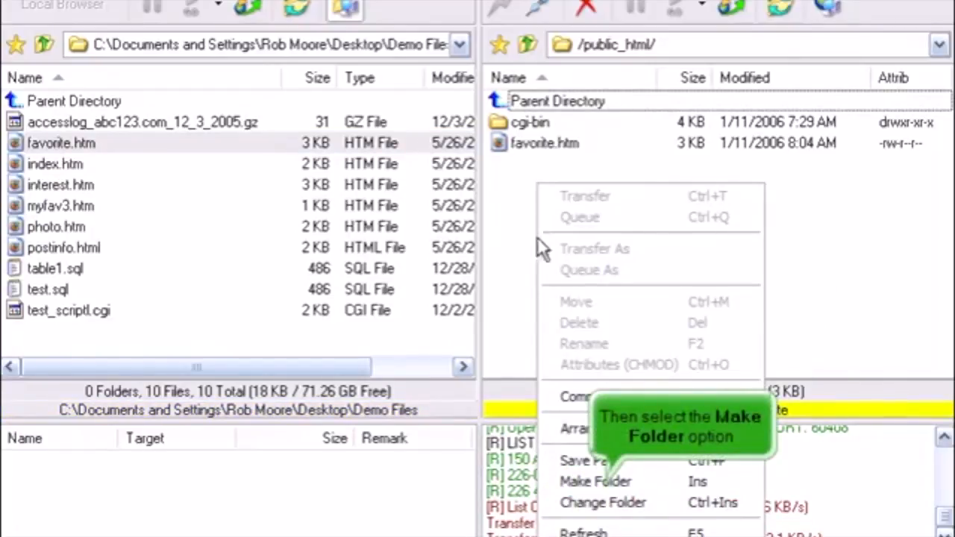
pyautogui.click(596, 481)
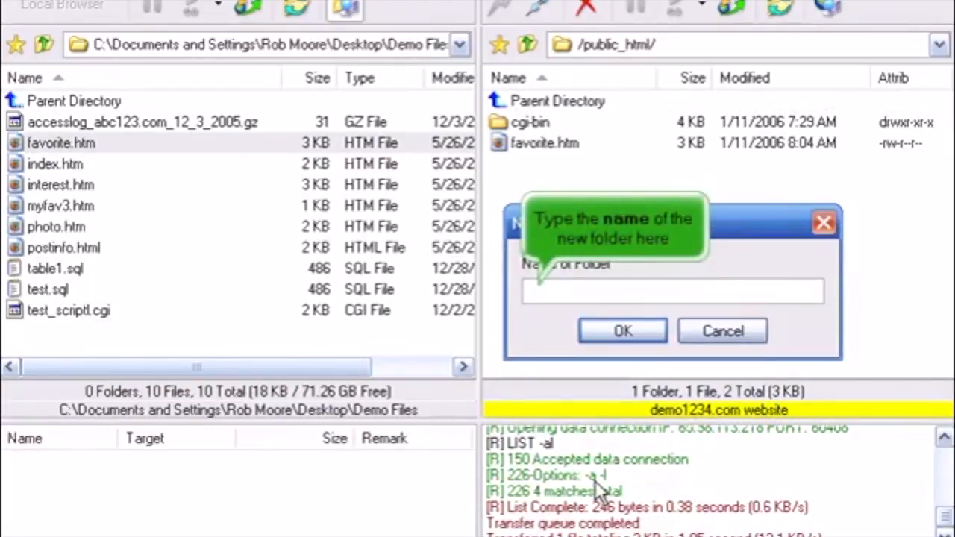
pyautogui.write('Test Folder')
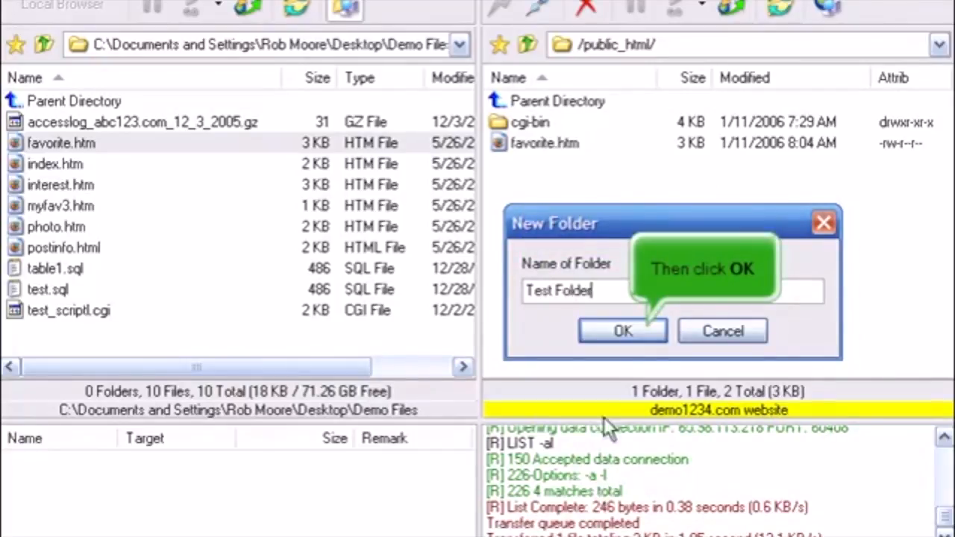
pyautogui.click(623, 333)
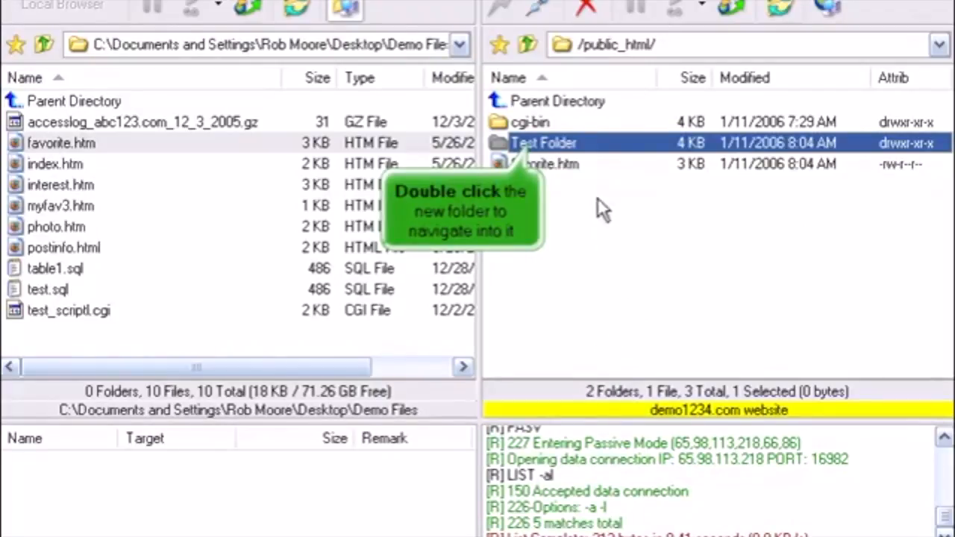
# Open the remote Test Folder and upload index.htm from the local Demo Files folder into it
pyautogui.doubleClick(589, 141)
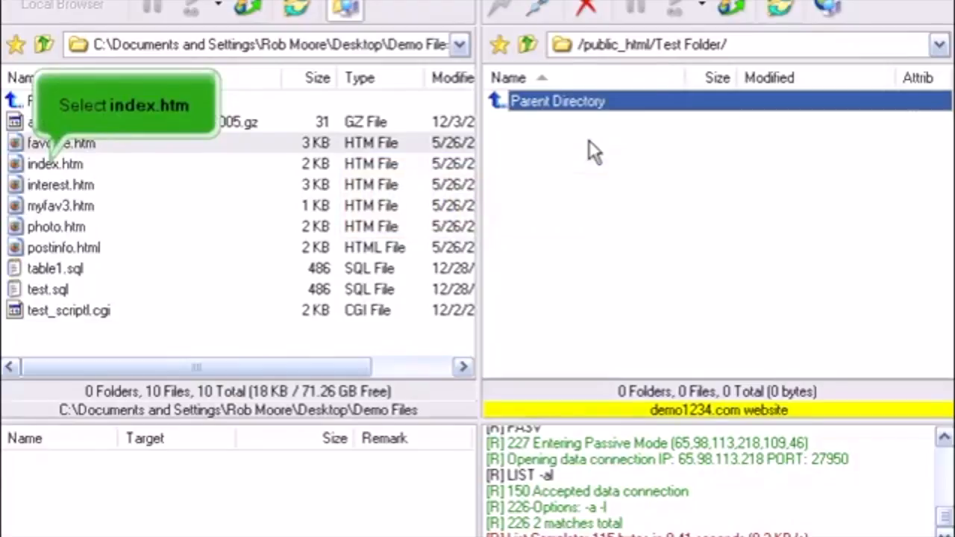
pyautogui.click(60, 161)
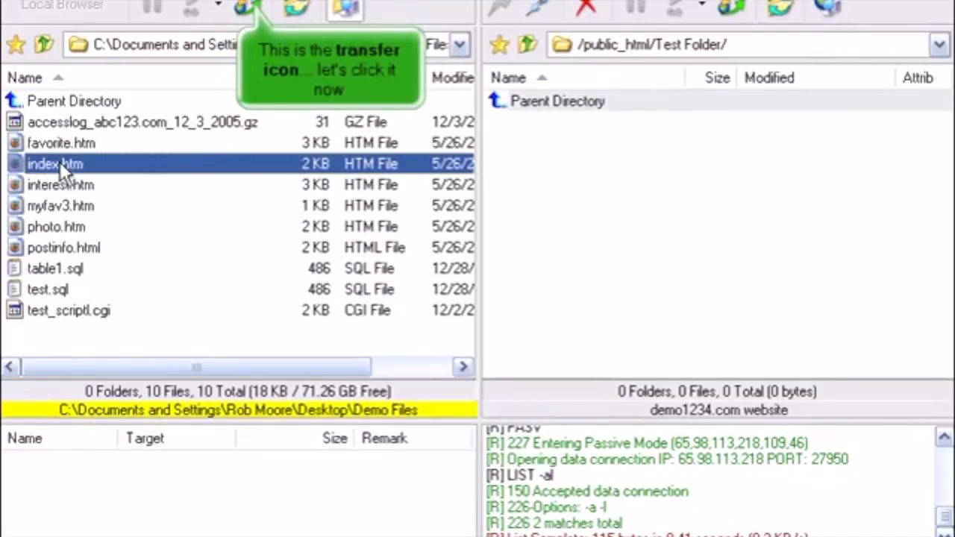
pyautogui.click(247, 9)
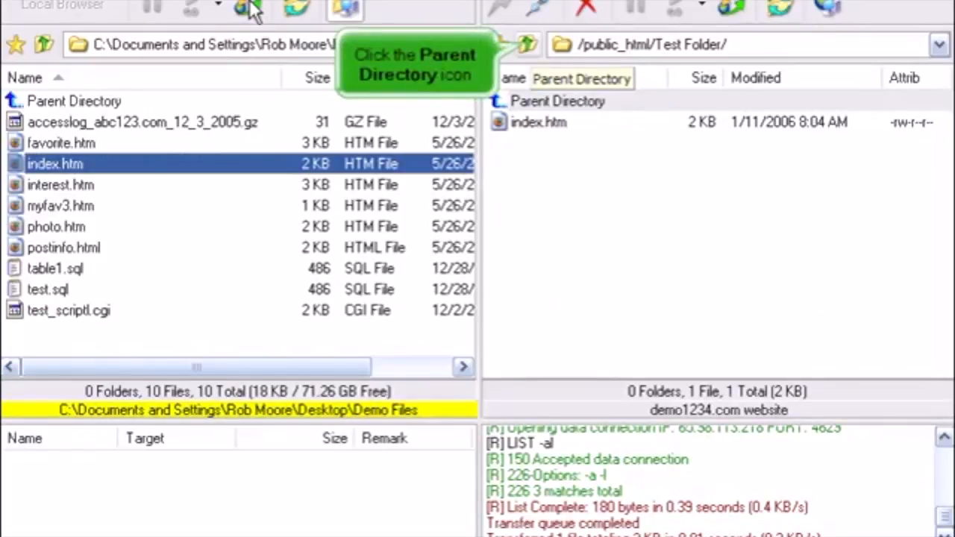
# Return to the remote /public_html/ directory and upload interest.htm, myfav3.htm, photo.htm and postinfo.html together
pyautogui.click(527, 44)
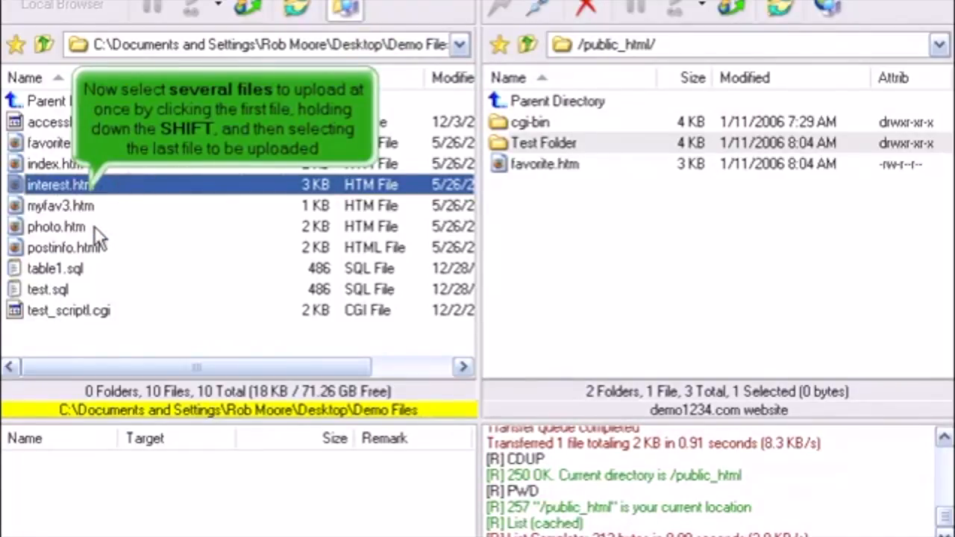
pyautogui.keyDown('shift'); pyautogui.click(93, 249); pyautogui.keyUp('shift')
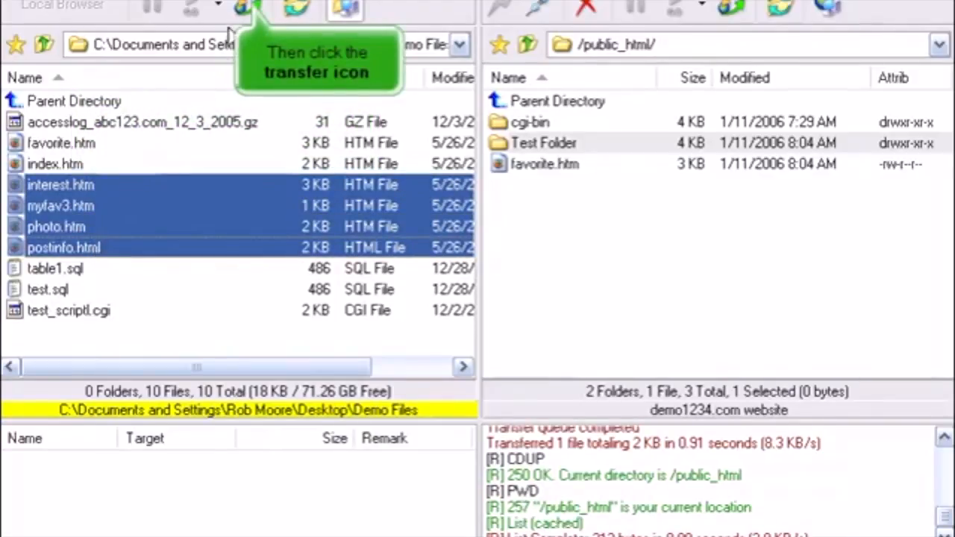
pyautogui.click(246, 7)
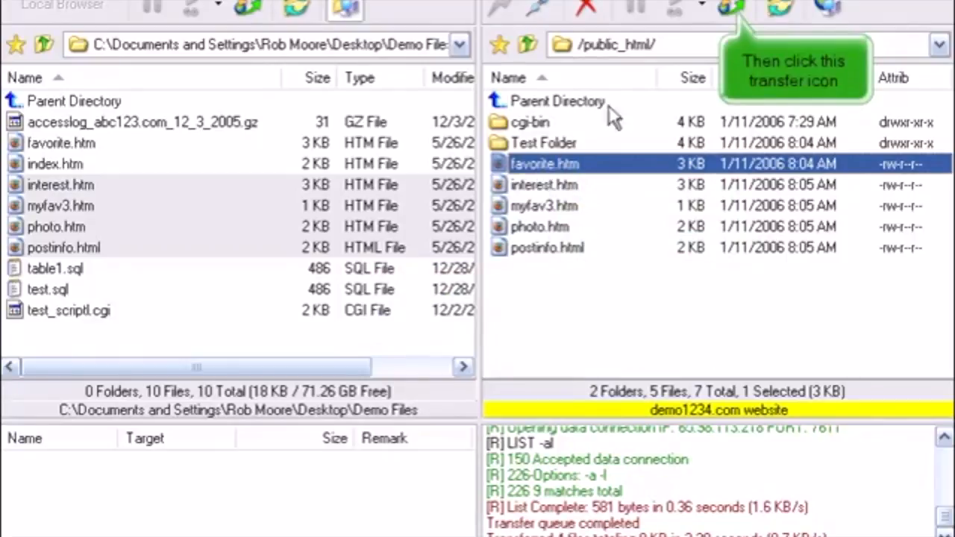
# Download the remote favorite.htm to the local Demo Files folder, overwriting the existing local copy
pyautogui.click(731, 9)
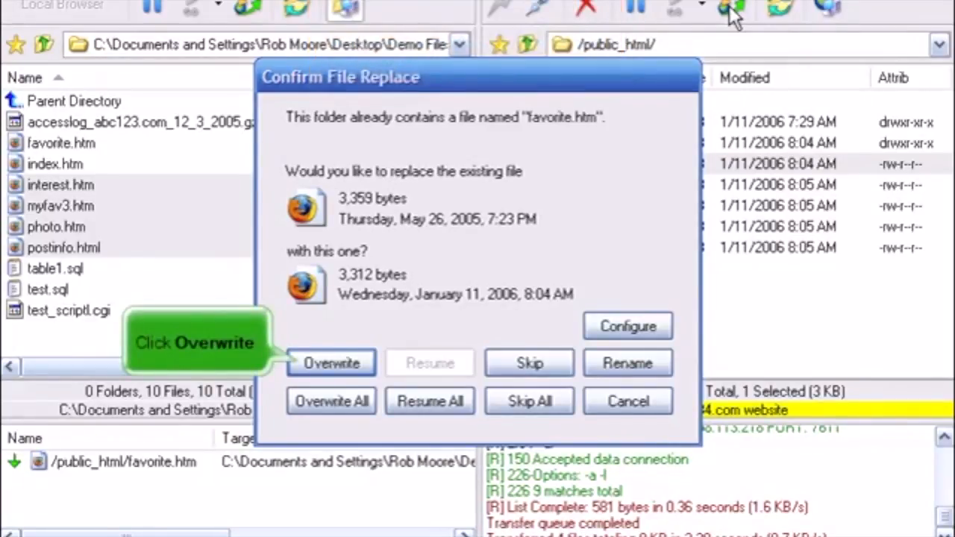
pyautogui.click(345, 365)
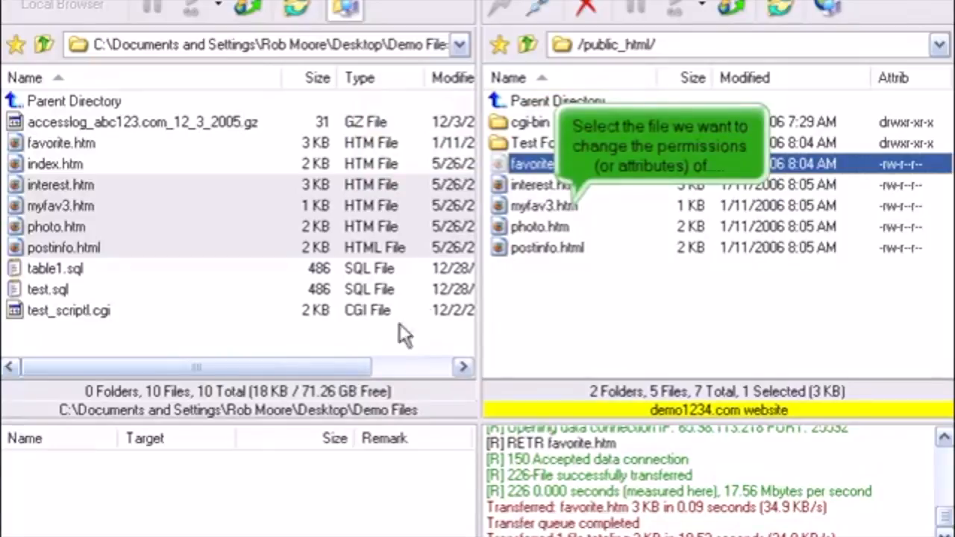
# Set the permissions of the remote myfav3.htm to 755 by adding Execute for Owner, Group and Public
pyautogui.click(560, 208)
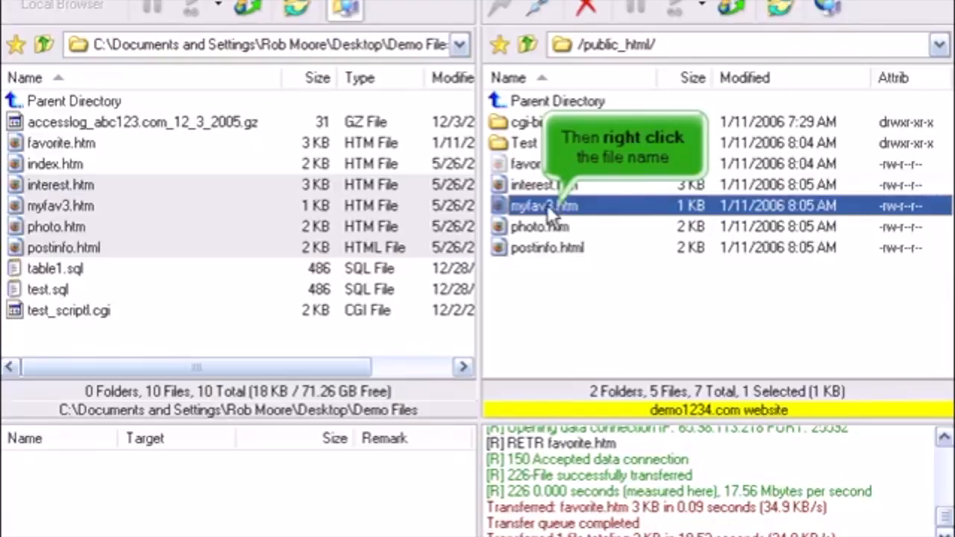
pyautogui.rightClick(543, 206)
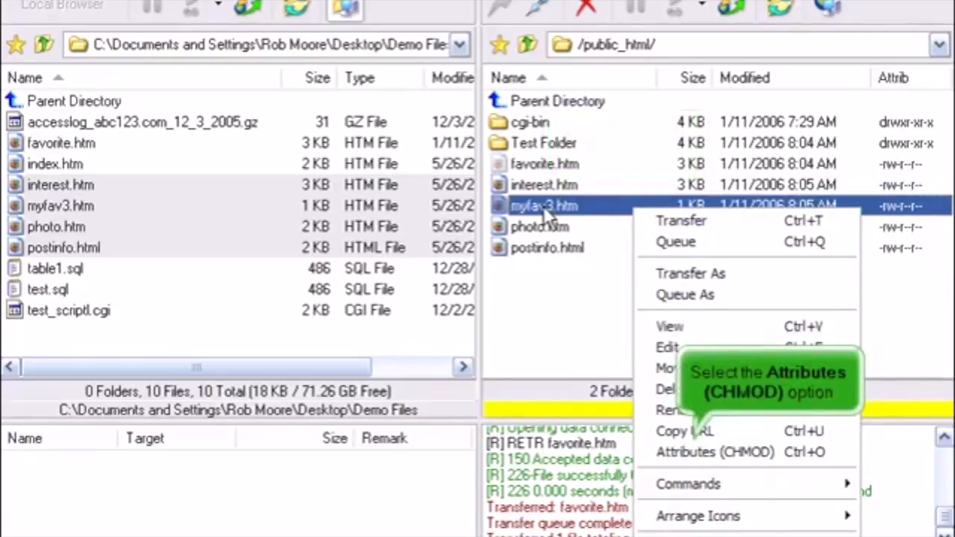
pyautogui.click(688, 450)
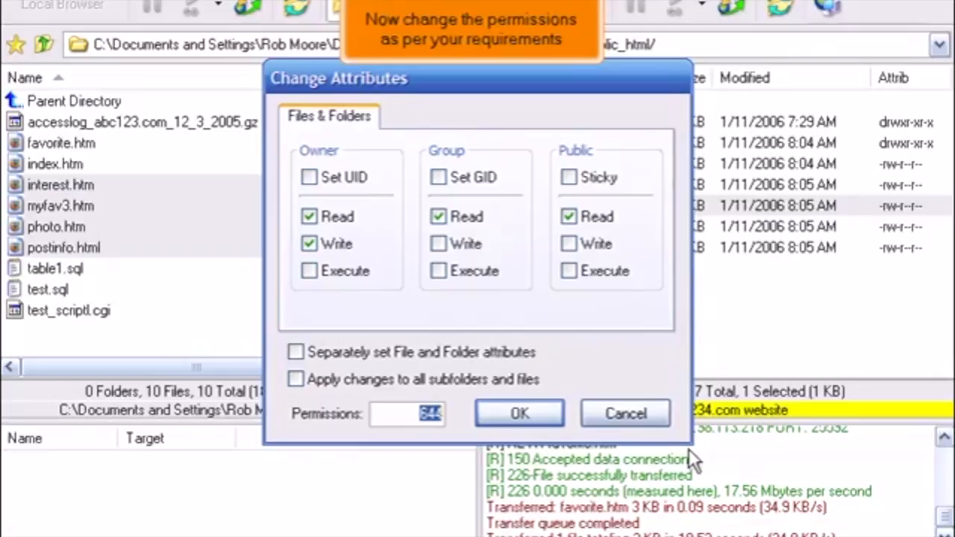
pyautogui.click(309, 270)
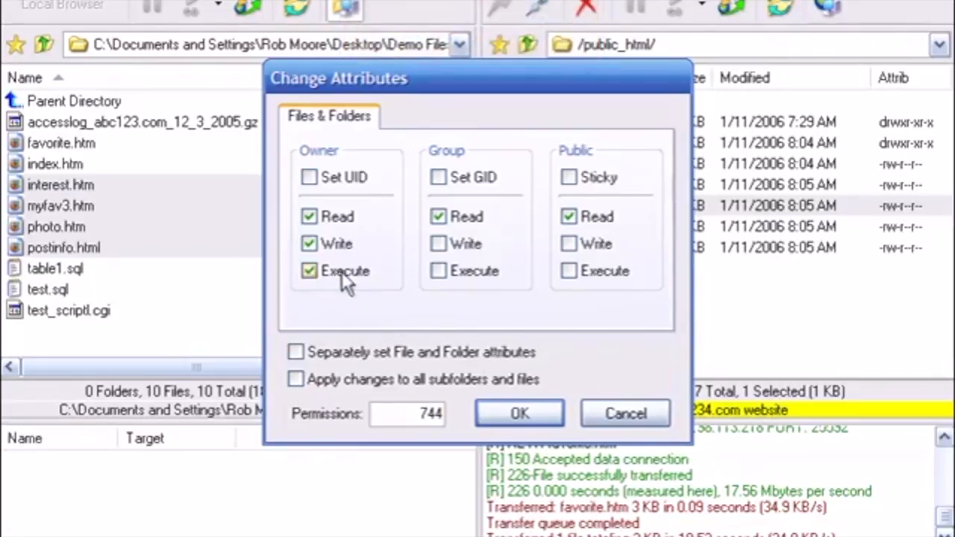
pyautogui.click(437, 272)
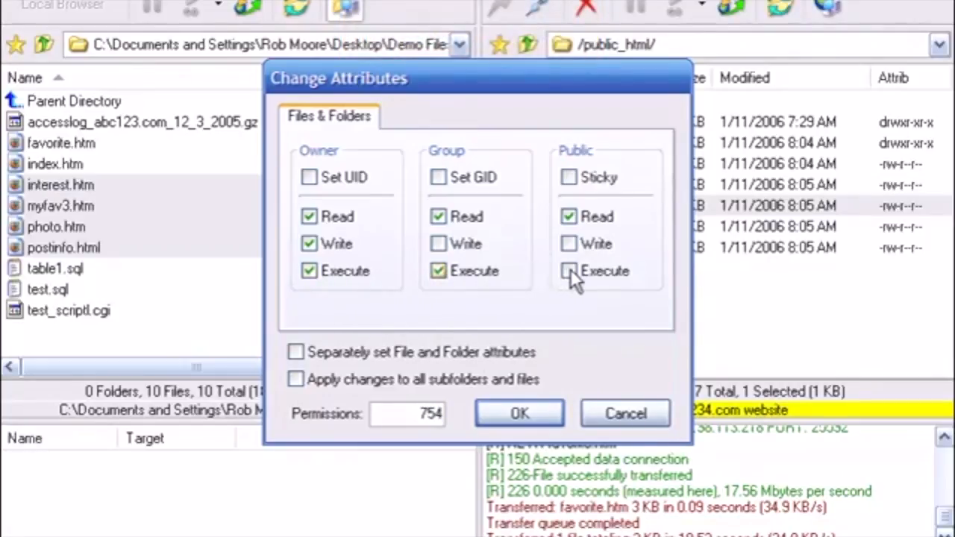
pyautogui.click(570, 270)
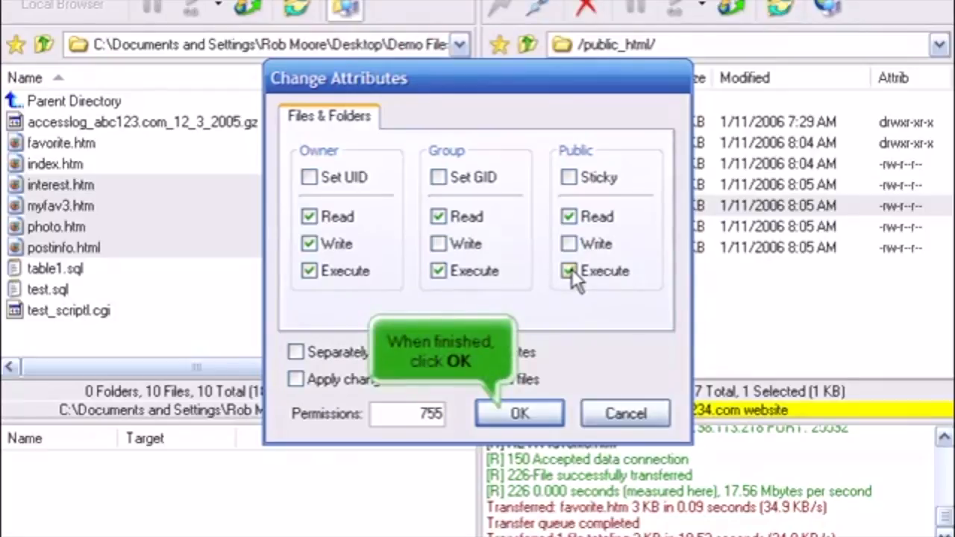
pyautogui.click(526, 414)
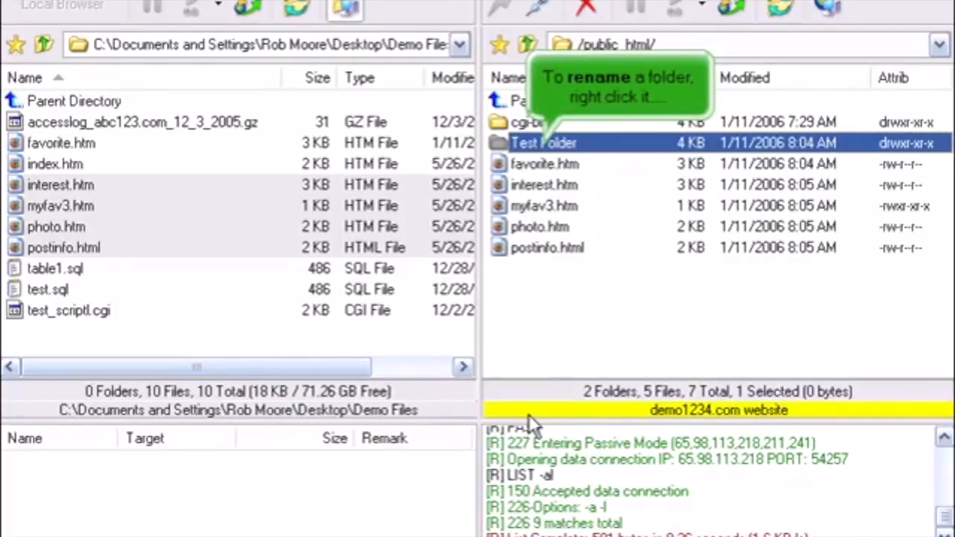
# Rename the remote Test Folder to New Folder and disconnect from the demo1234.com server
pyautogui.rightClick(562, 141)
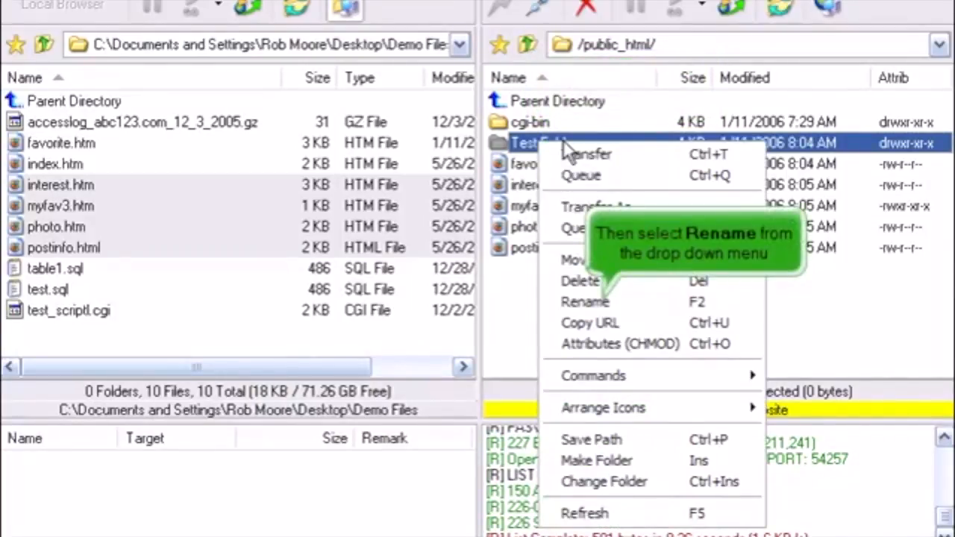
pyautogui.click(577, 302)
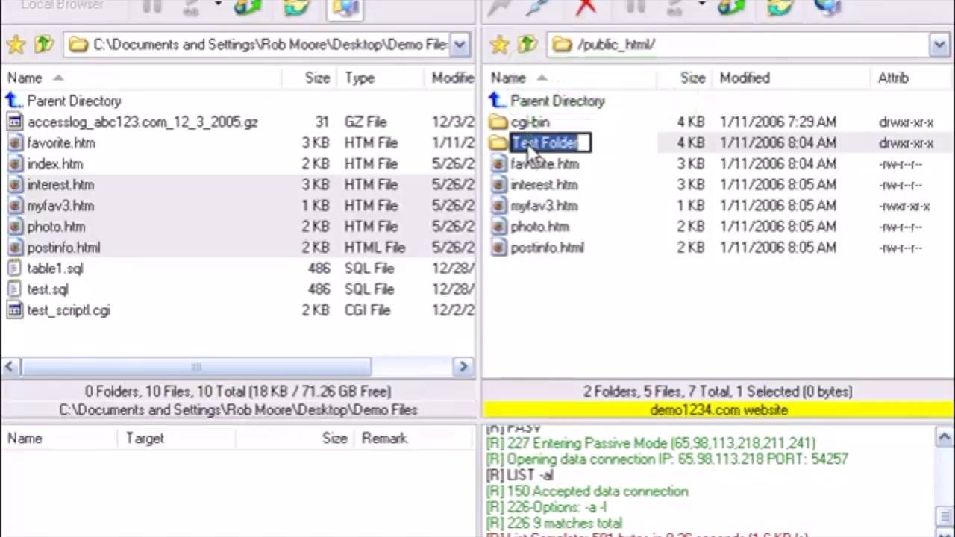
pyautogui.write('New Folder')
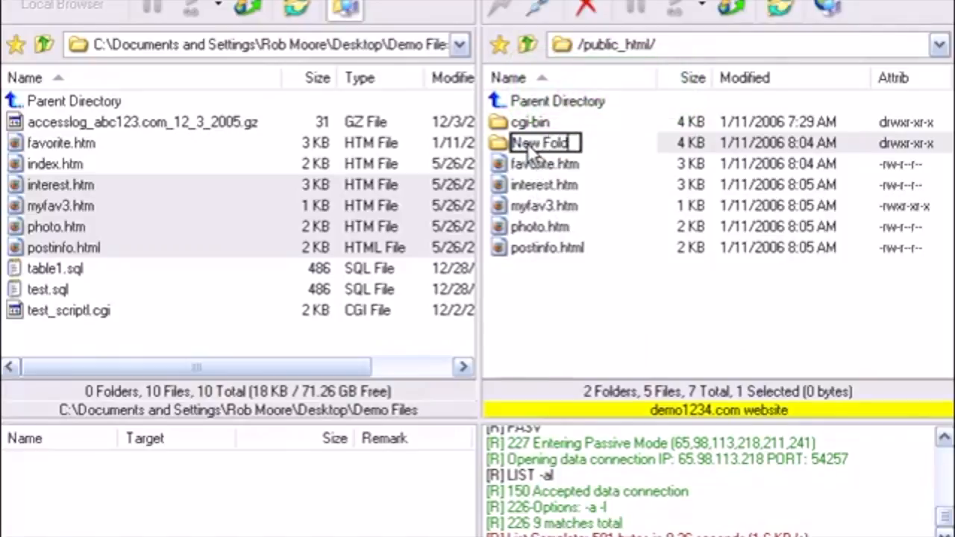
pyautogui.press('Return')
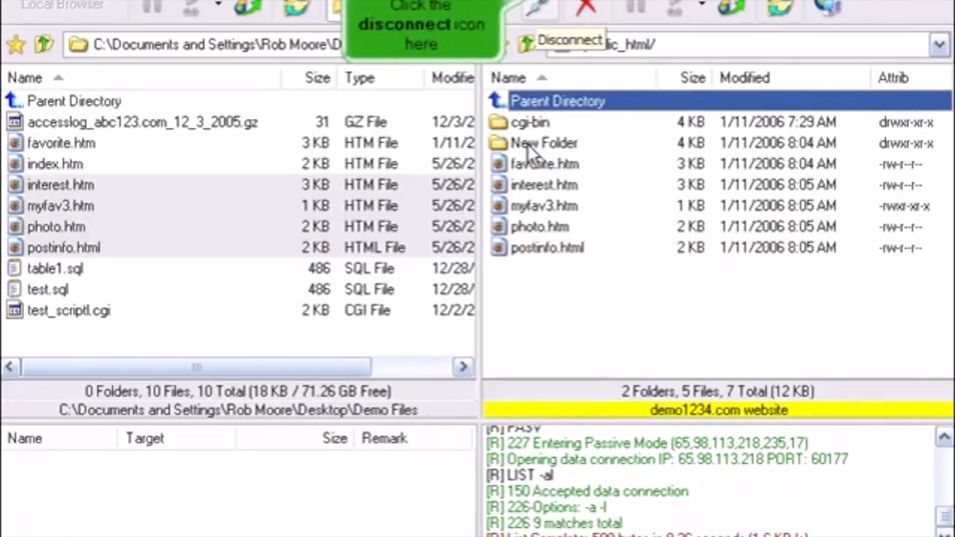
pyautogui.click(539, 9)
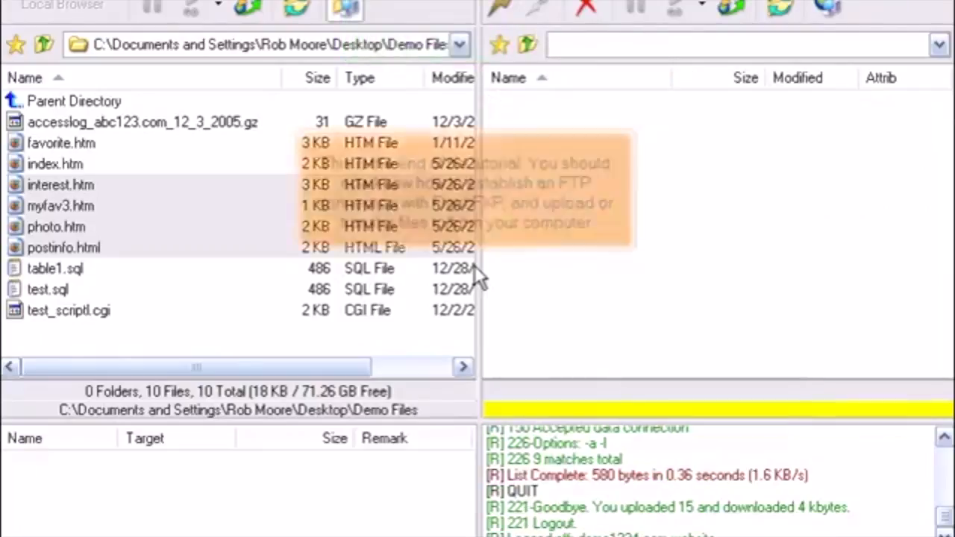